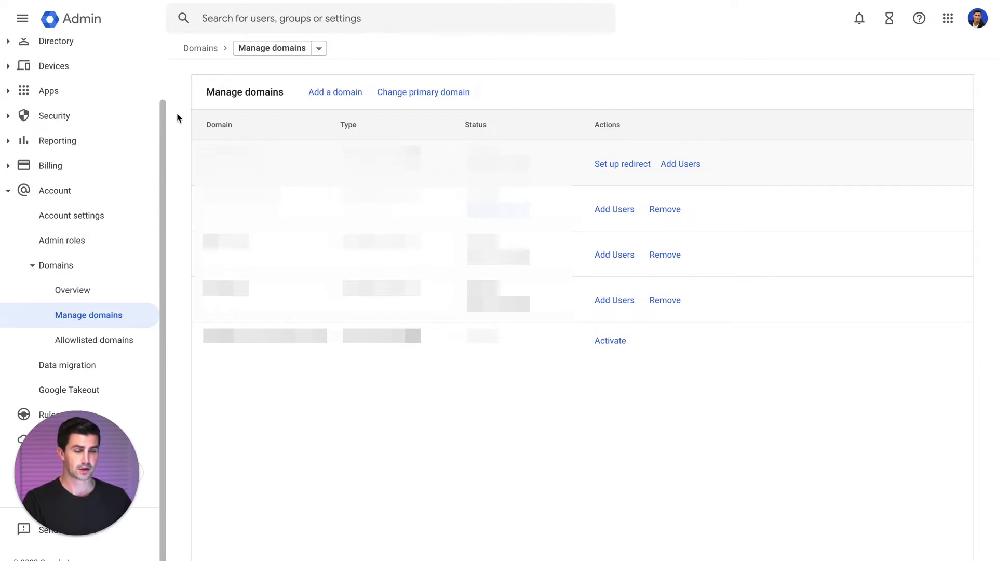
- Enter leadloft.org as a secondary domain and submit it to start verification
click(337, 93)
click(236, 119)
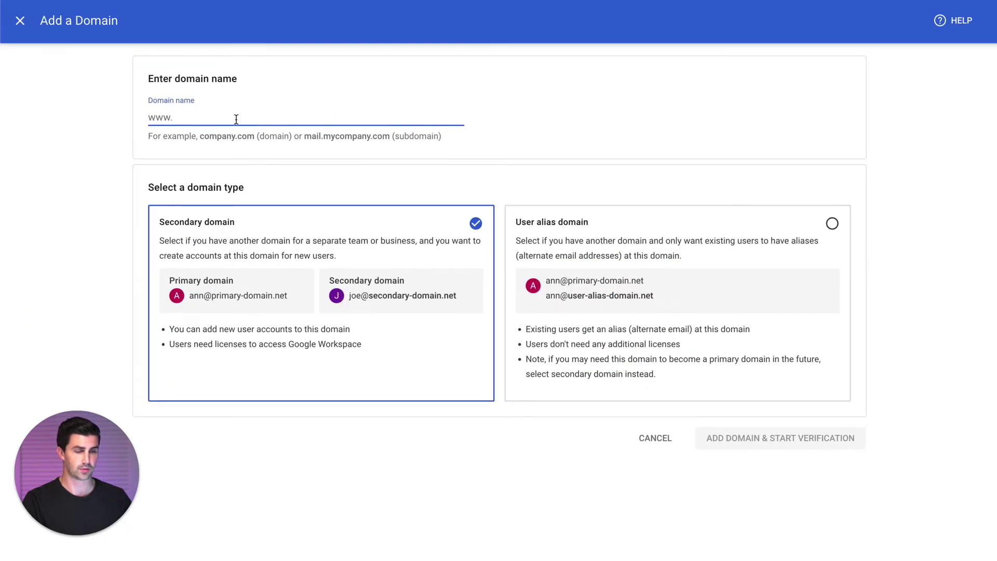
text(leadlof)
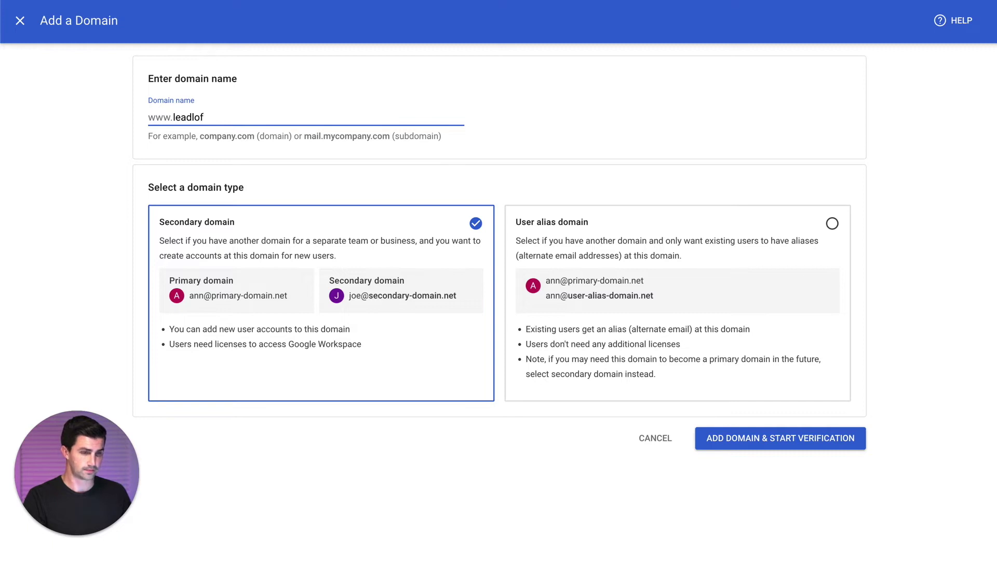
text(t.org)
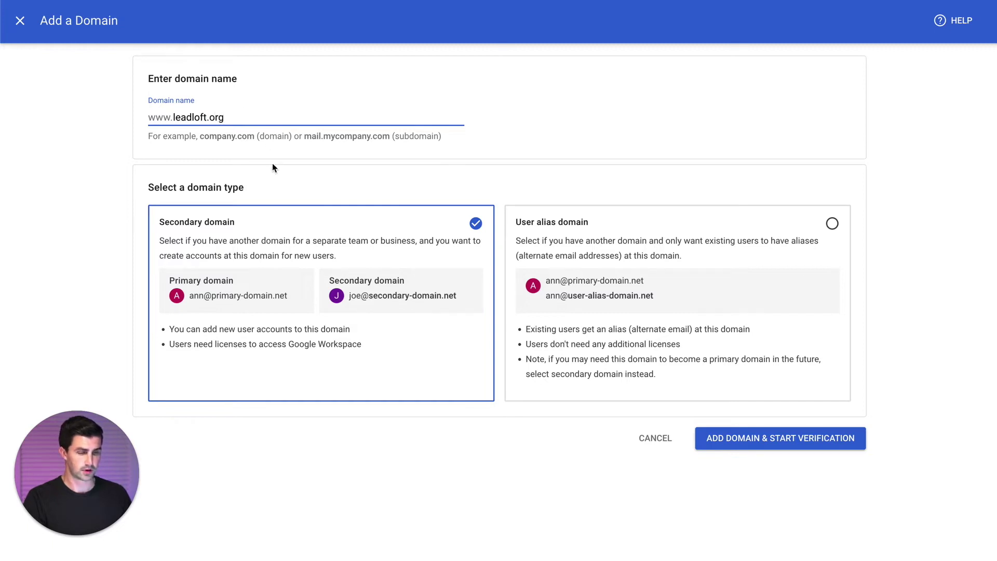
click(777, 449)
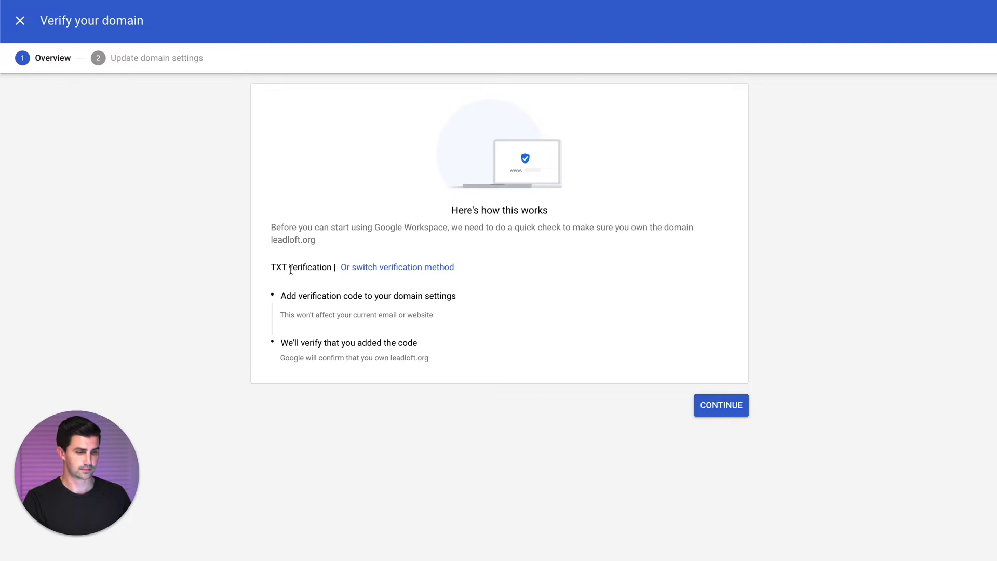
- Continue to leadloft.org's TXT verification code and copy it to the clipboard
click(724, 412)
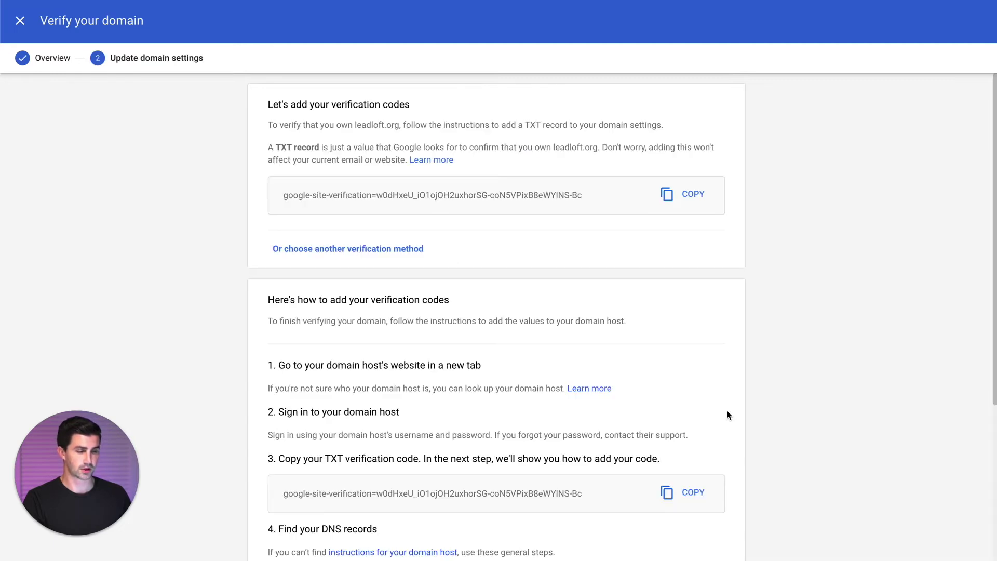
click(693, 200)
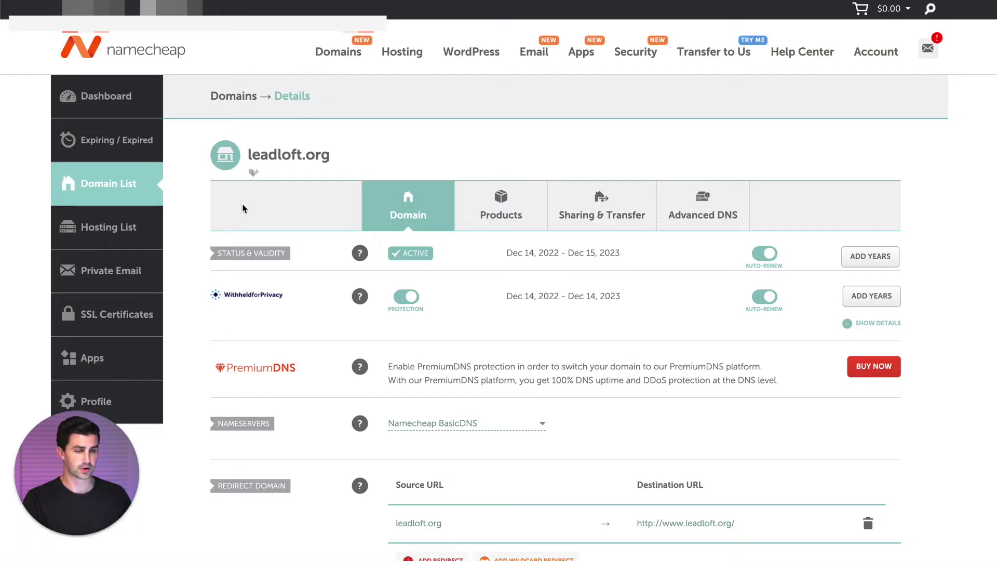
- In leadloft.org's Namecheap Advanced DNS, add a new record of type TXT Record
click(701, 217)
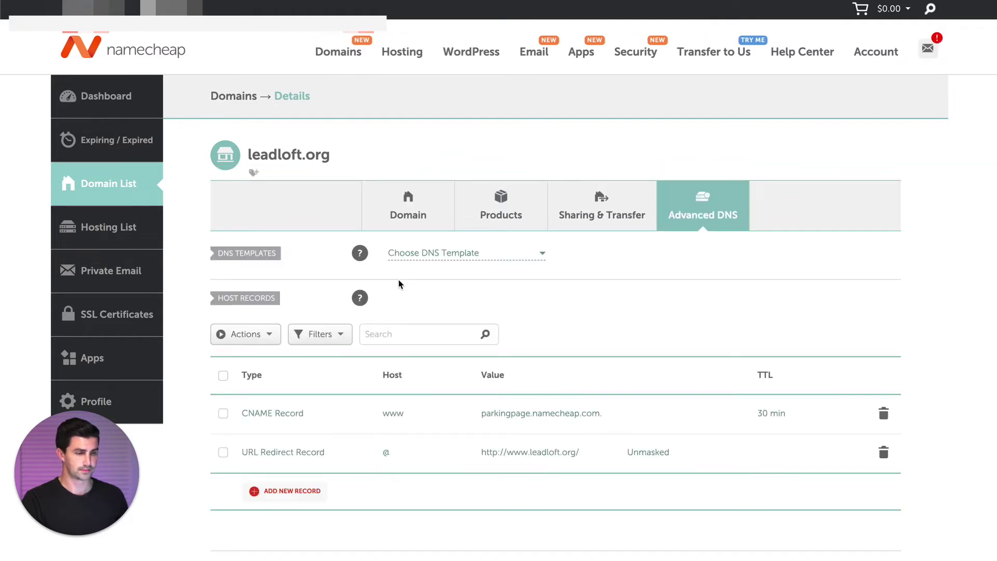
scroll(398, 284, down, 3)
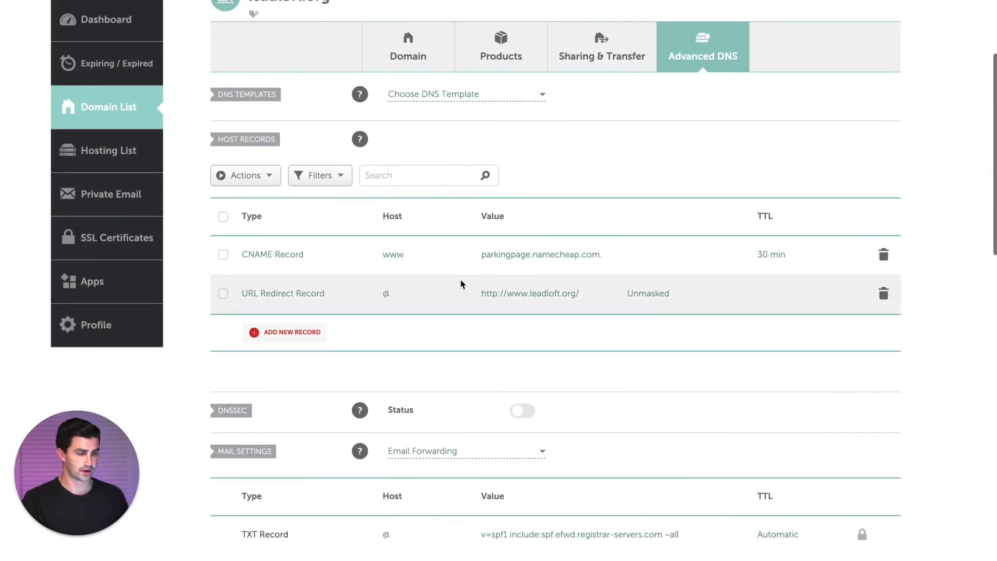
click(883, 251)
click(297, 292)
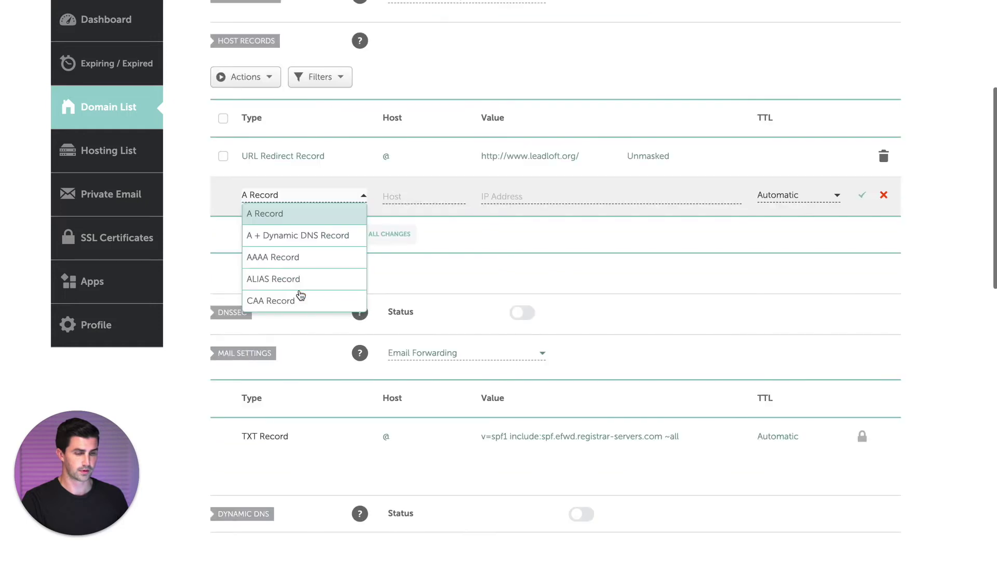
scroll(292, 264, down, 2)
scroll(291, 265, down, 2)
click(288, 280)
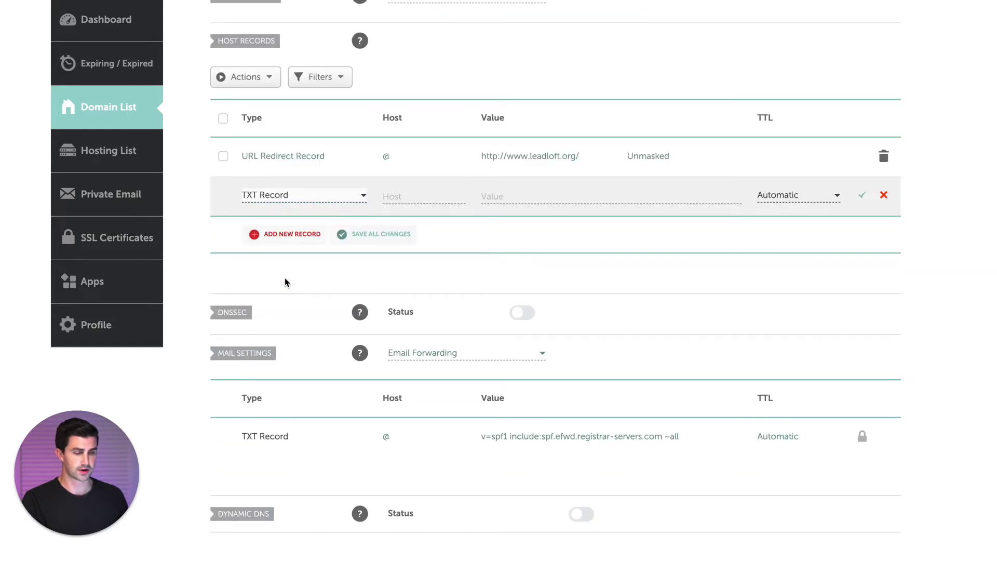
- Give the TXT record host @ and the pasted Google verification value, then save it
click(505, 197)
key(ctrl+v)
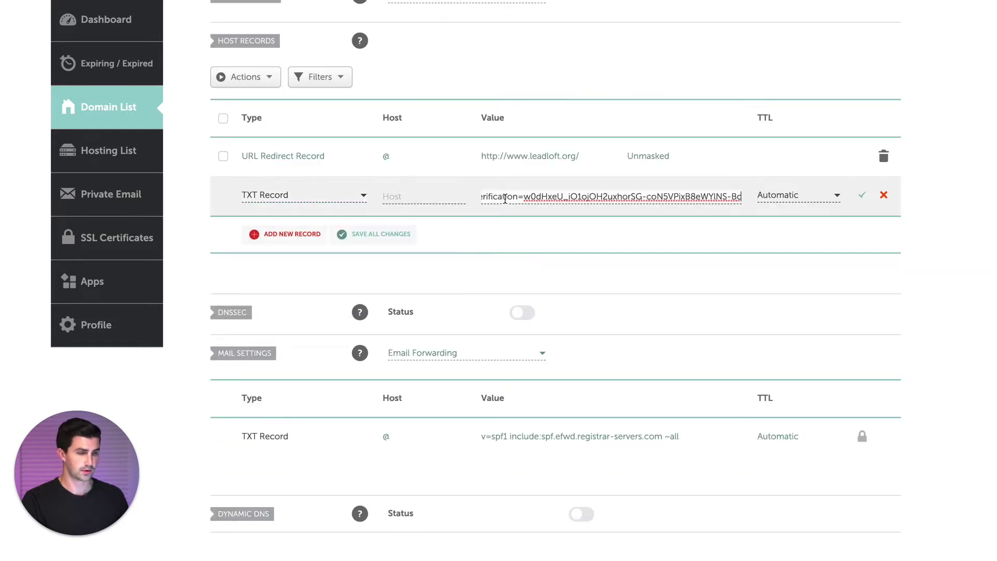
click(429, 197)
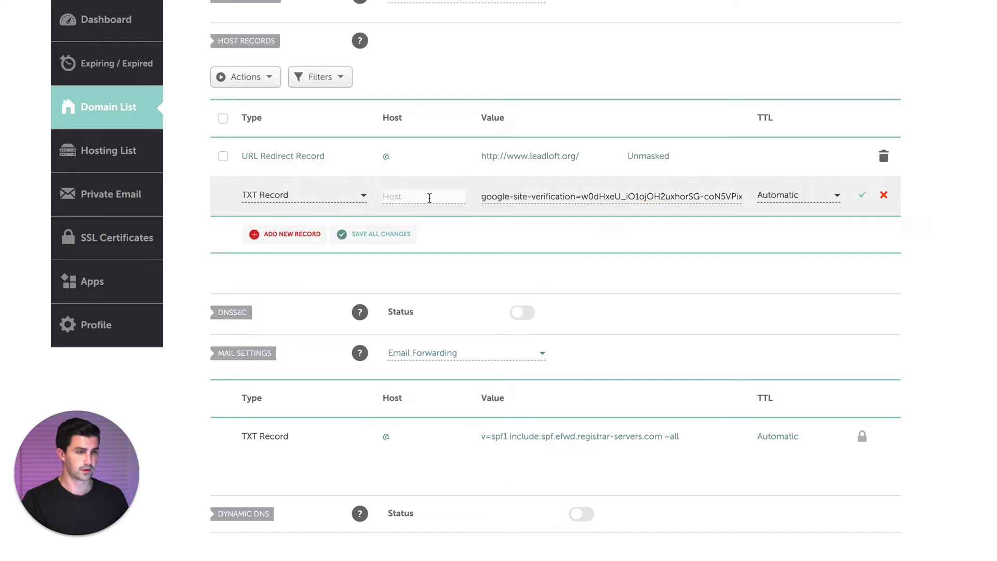
text(@)
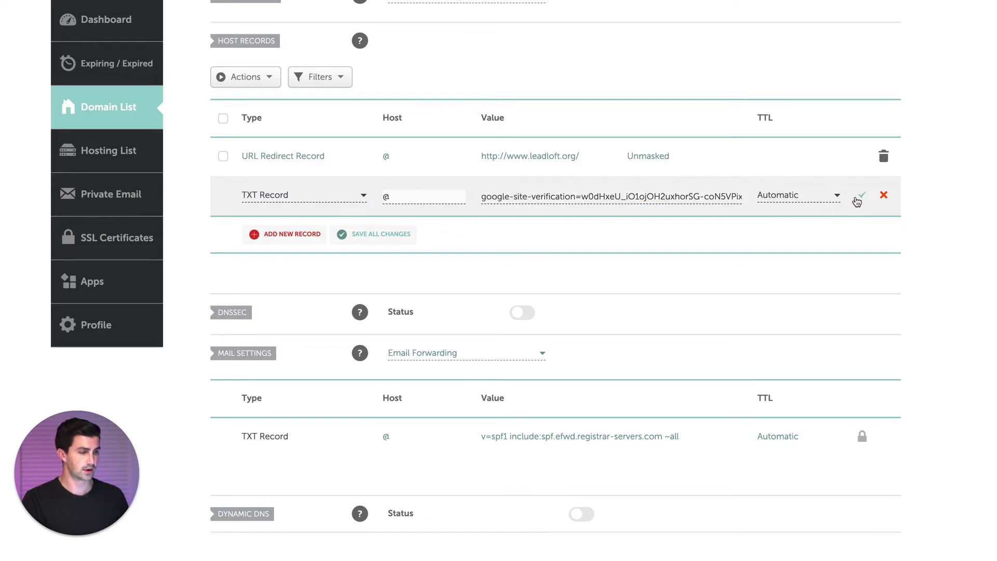
click(859, 200)
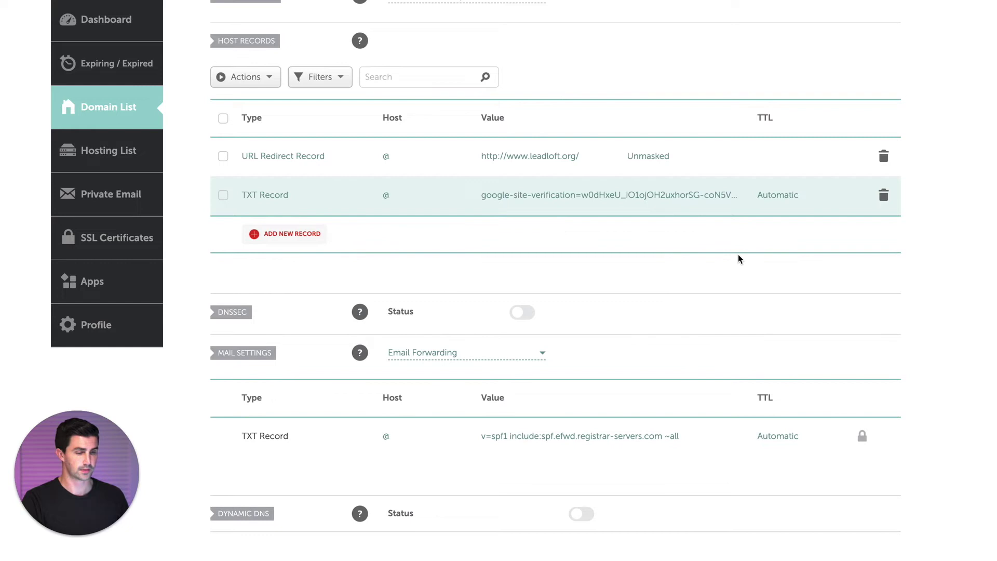
scroll(531, 326, down, 7)
scroll(538, 237, up, 9)
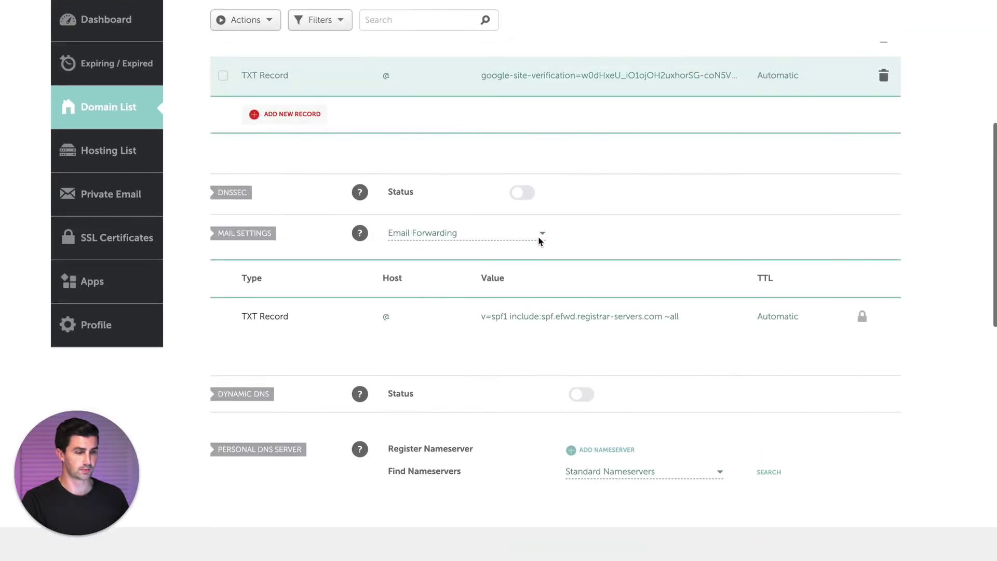
scroll(537, 240, down, 2)
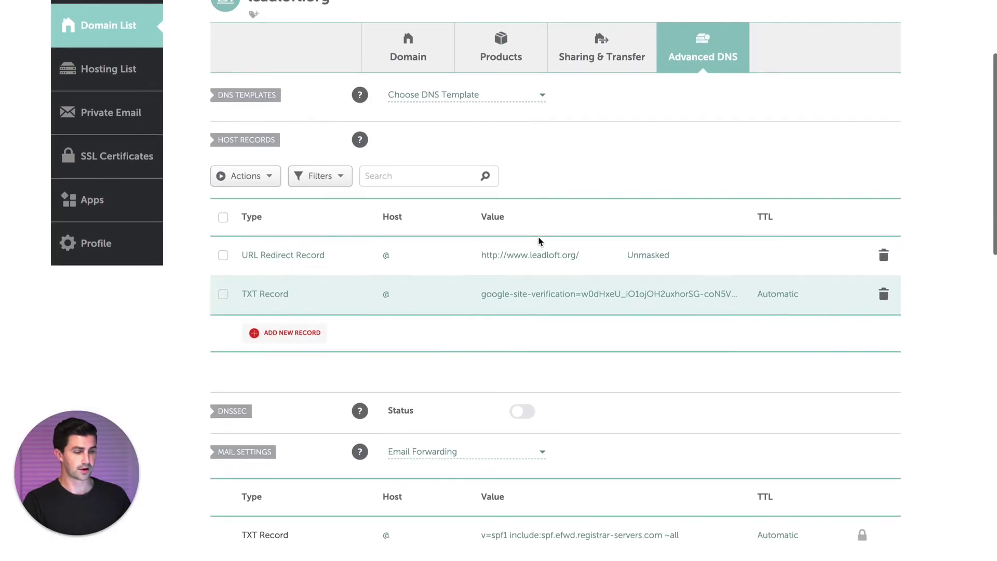
key(ctrl+Tab)
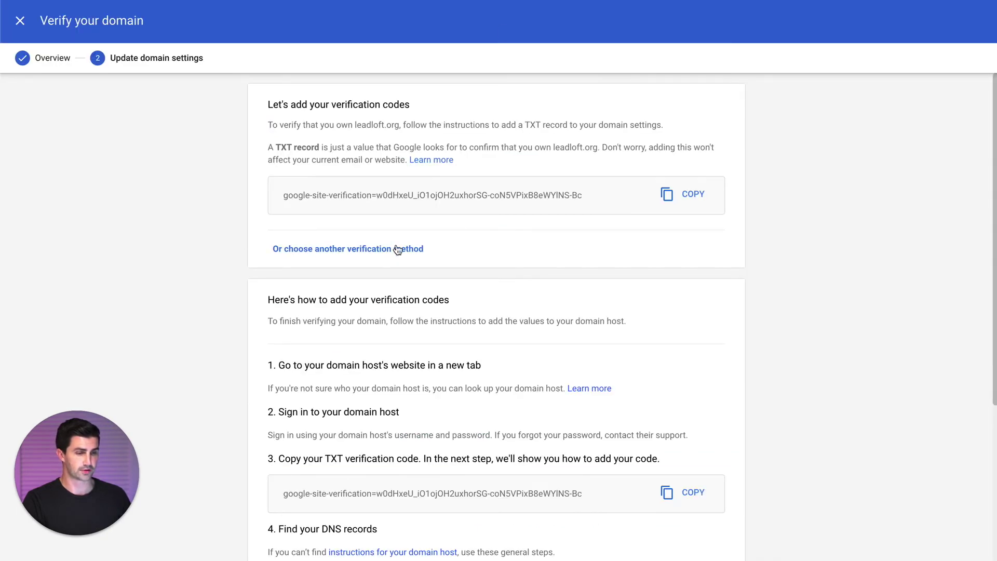
- Run Verify My Domain so Google confirms leadloft.org via the TXT record
scroll(396, 244, down, 3)
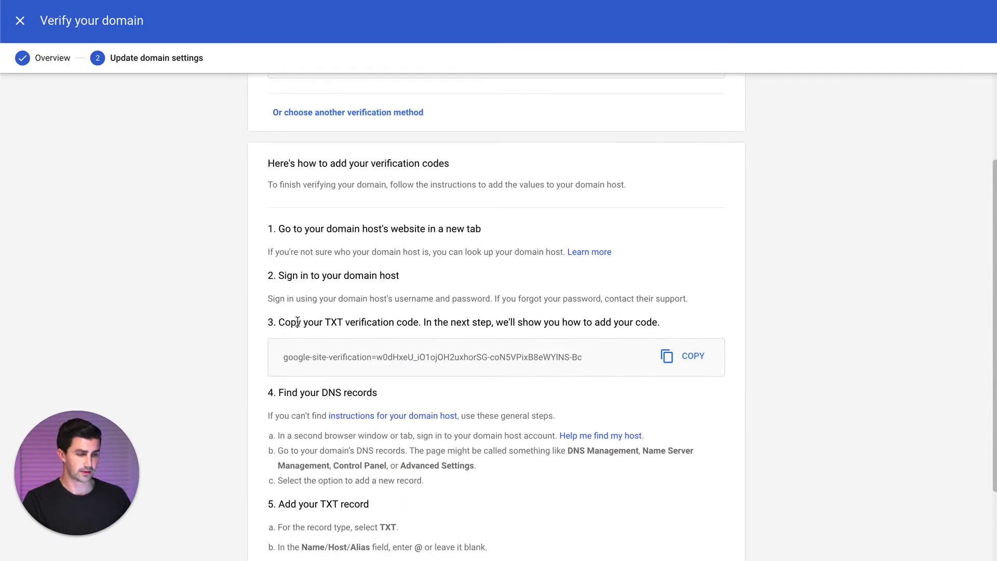
scroll(390, 371, down, 3)
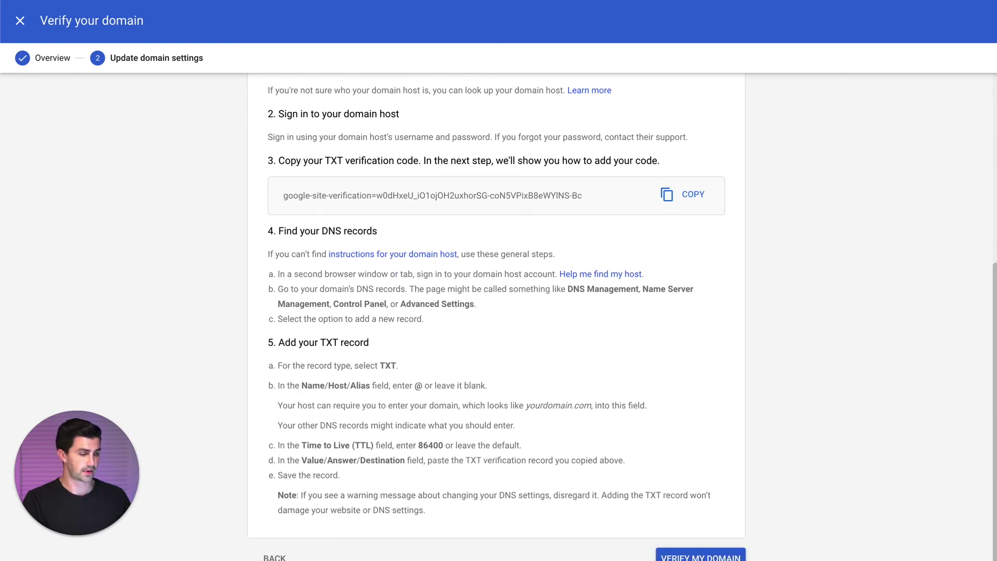
scroll(499, 525, down, 1)
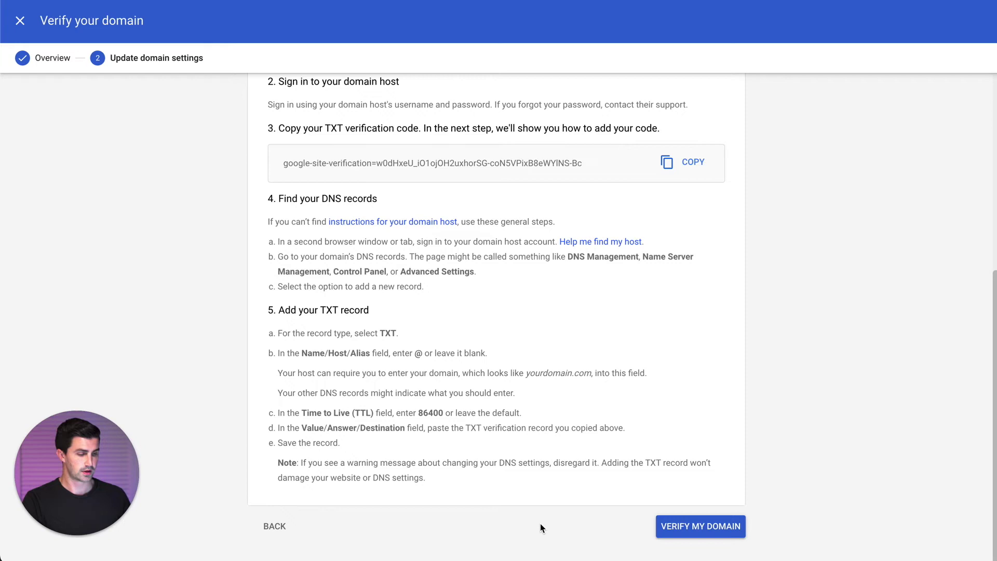
click(698, 527)
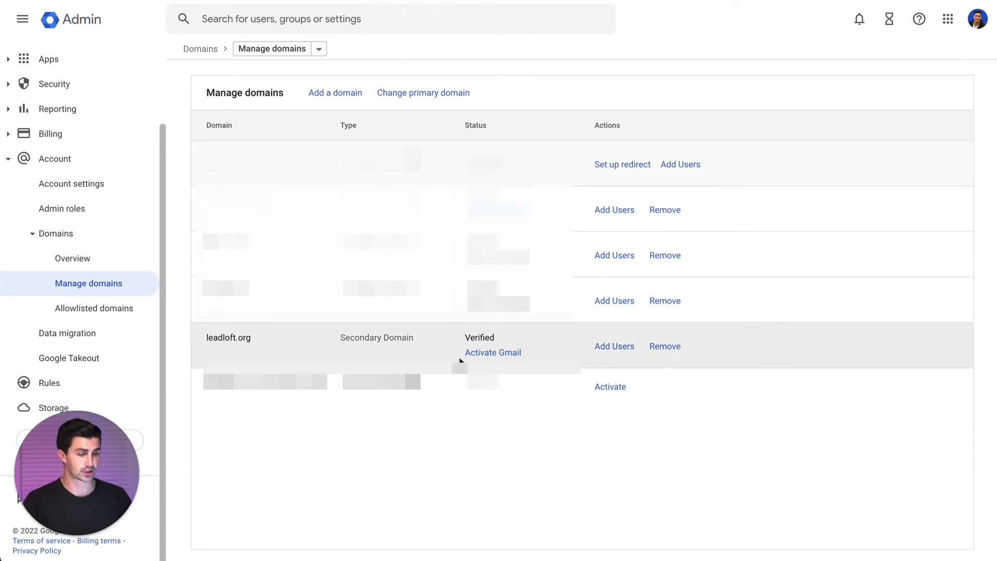
- Start Gmail activation for leadloft.org using the Set up MX record method
drag(204, 341, 280, 337)
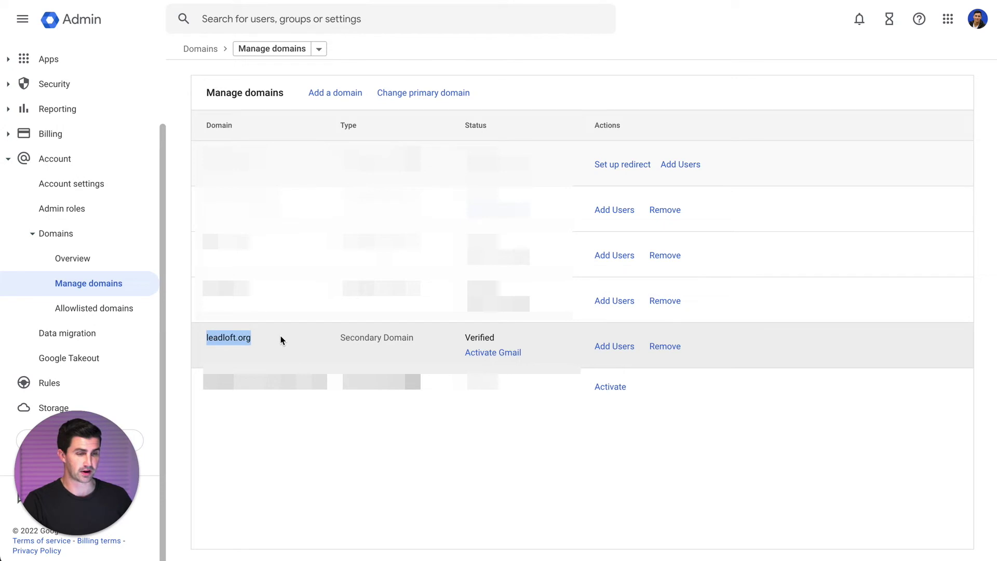
click(280, 336)
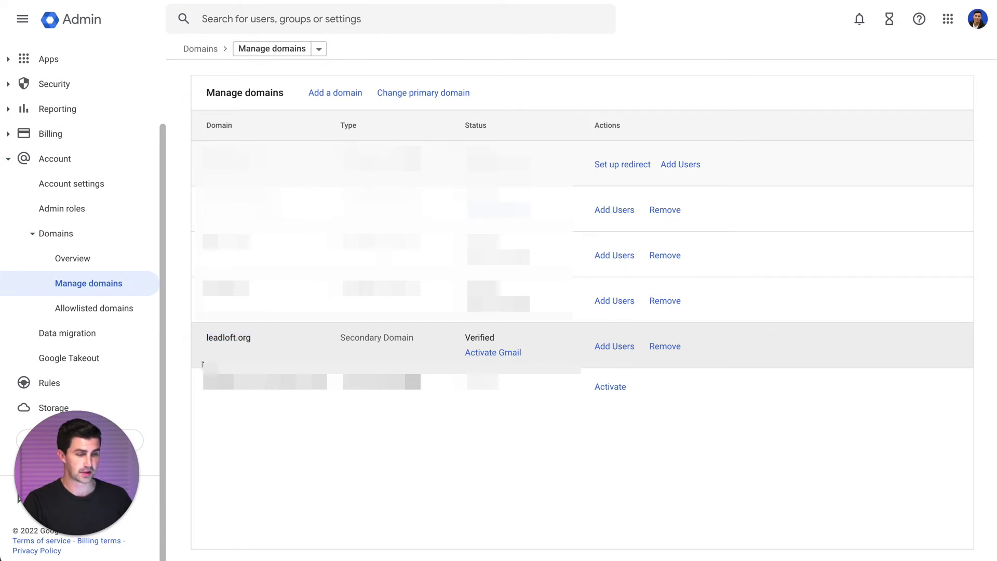
click(493, 354)
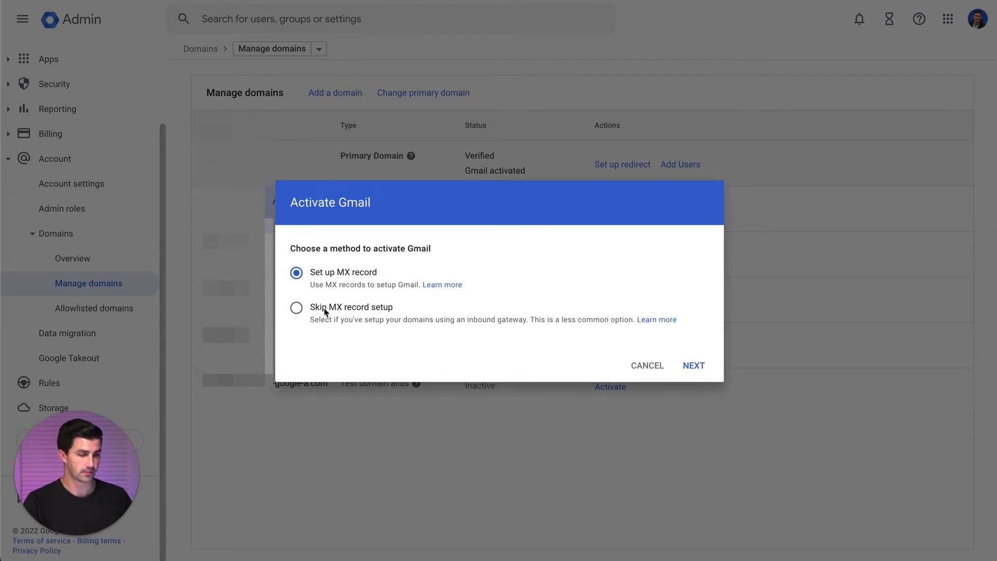
click(692, 370)
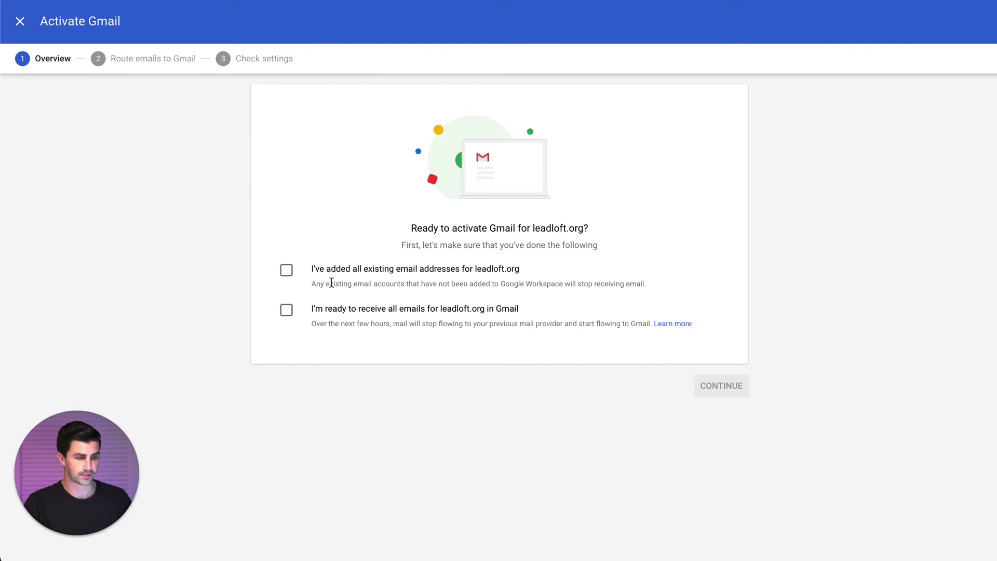
- Tick both readiness checkboxes and continue to the Route emails to Gmail instructions
click(285, 310)
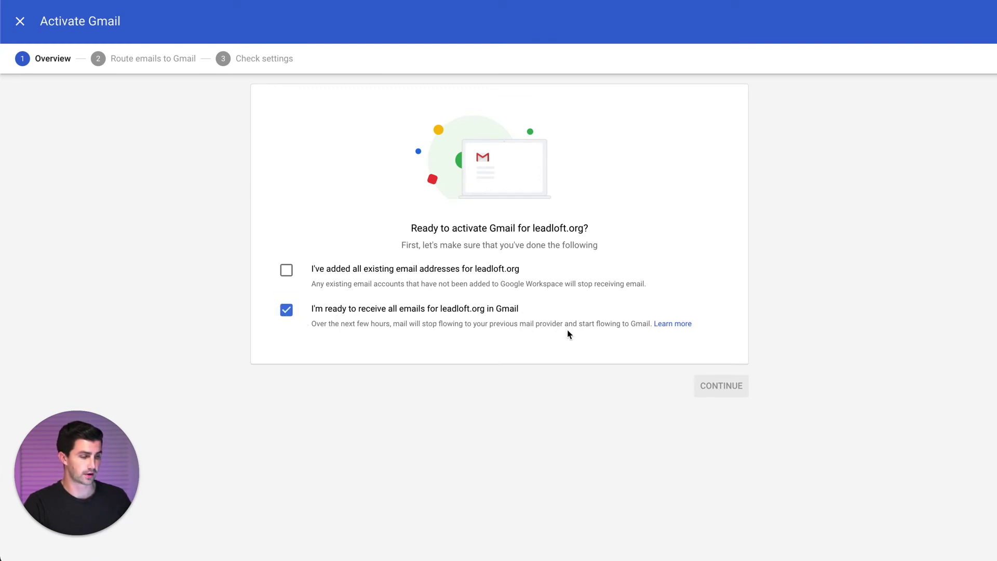
click(285, 270)
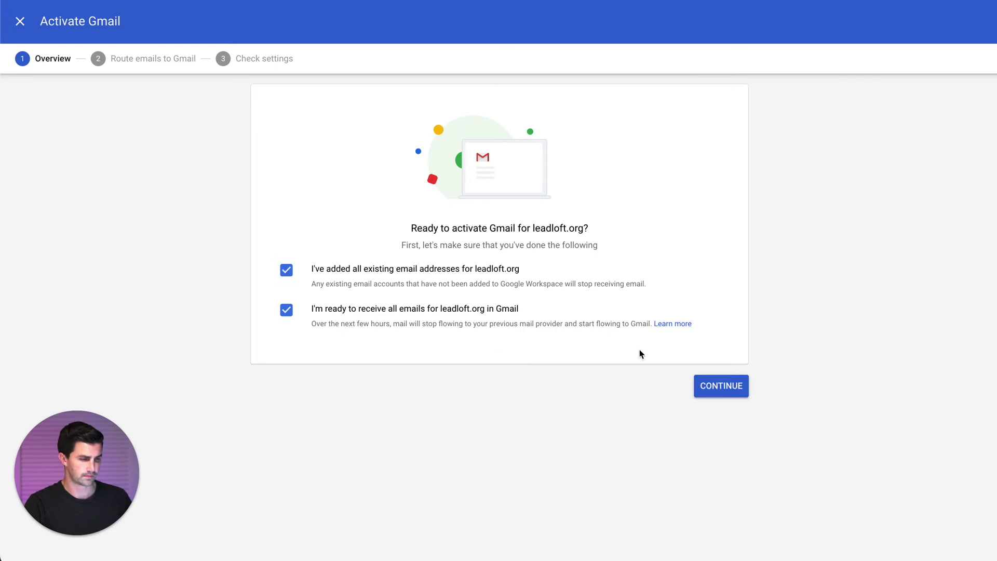
click(706, 390)
scroll(290, 329, down, 3)
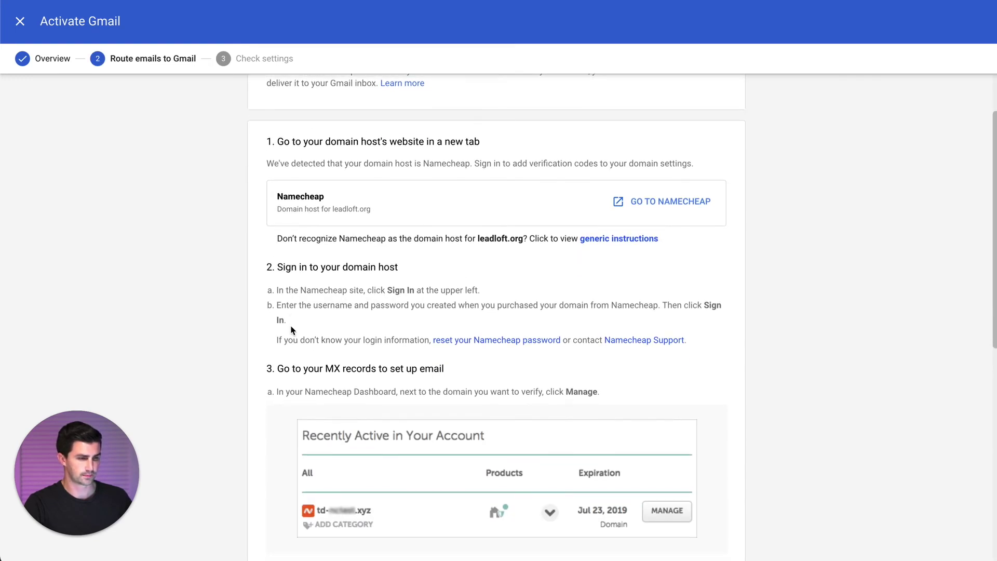
scroll(242, 260, down, 10)
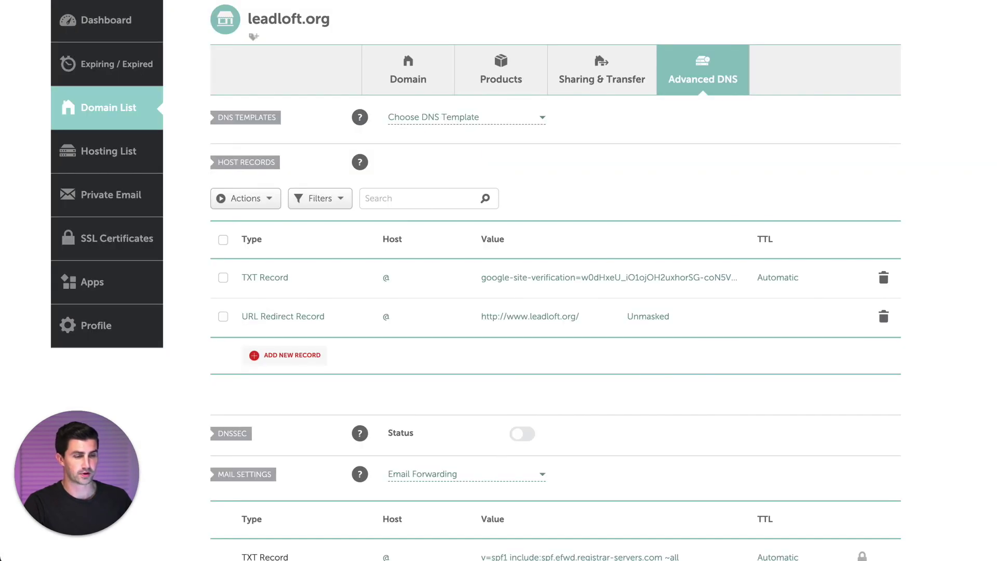
- Change leadloft.org's Namecheap Mail Settings from Email Forwarding to Gmail and save
scroll(350, 303, down, 5)
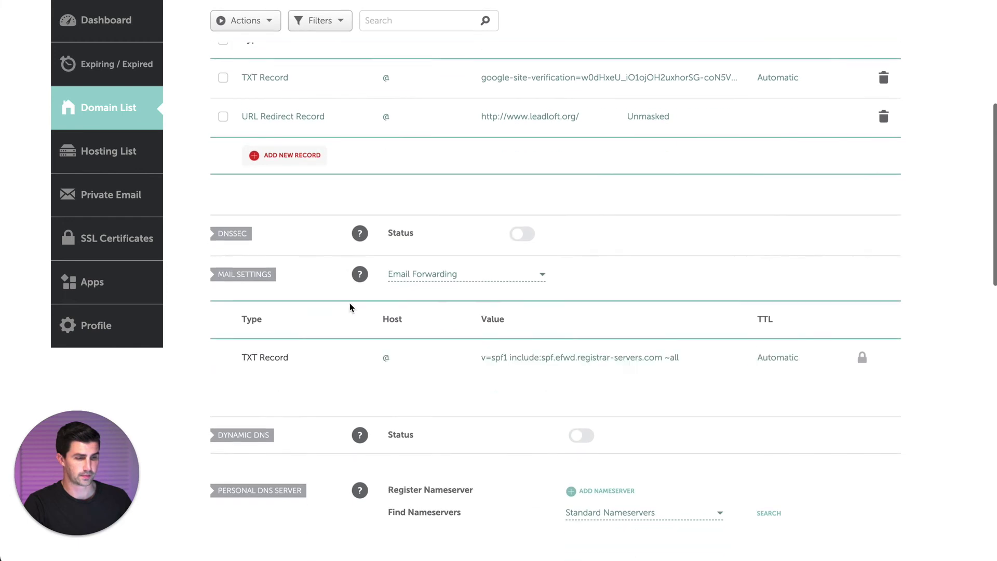
click(455, 220)
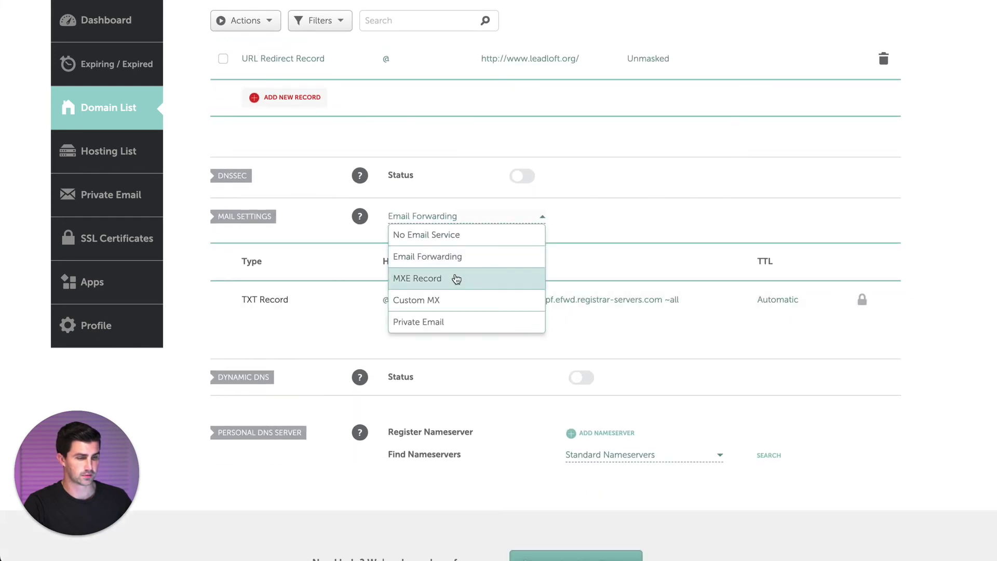
scroll(434, 278, down, 1)
click(434, 323)
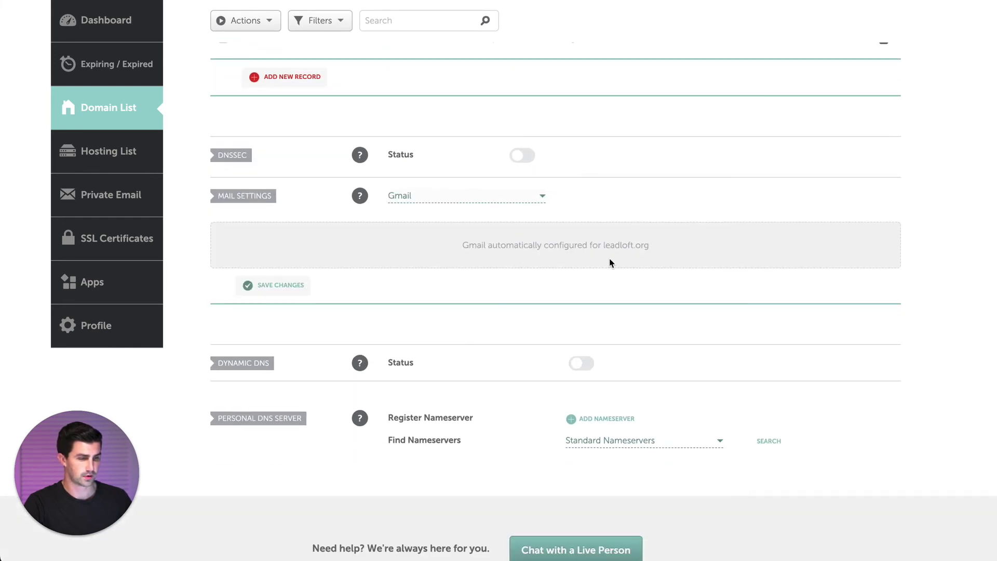
scroll(571, 262, down, 1)
click(271, 244)
scroll(395, 275, up, 3)
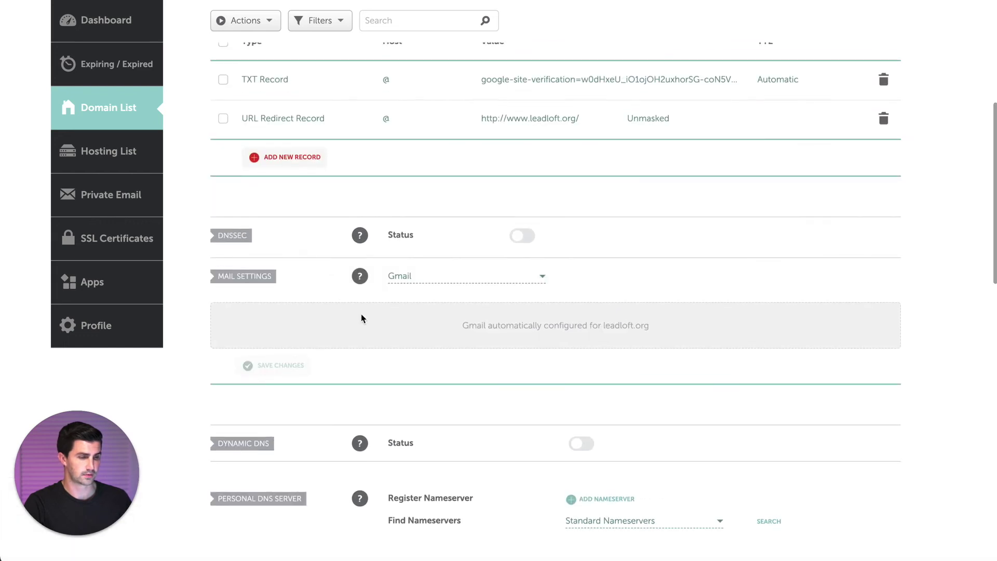
scroll(363, 319, up, 3)
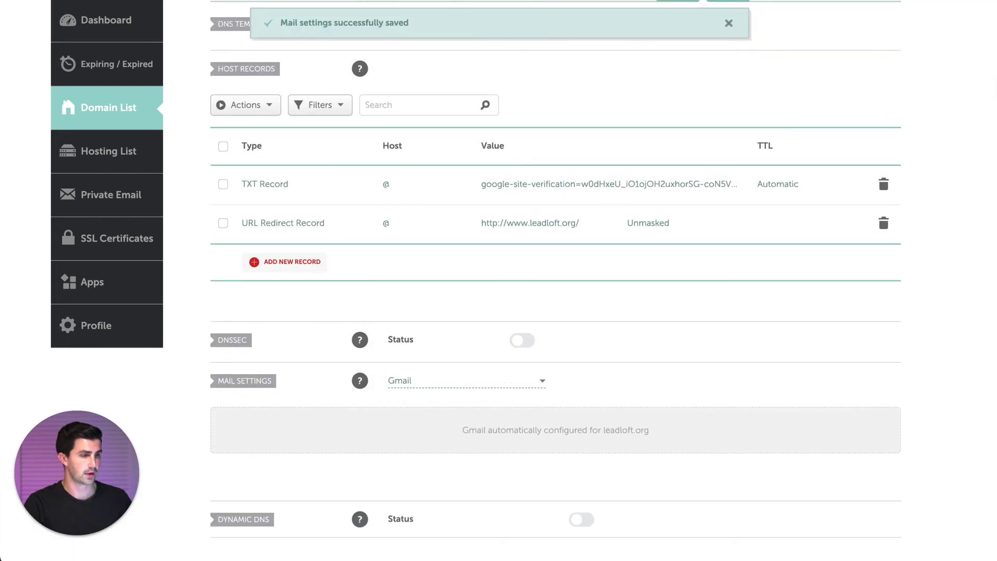
- Back in the Admin console, activate Gmail for leadloft.org and let the MX check pass
key(ctrl+Tab)
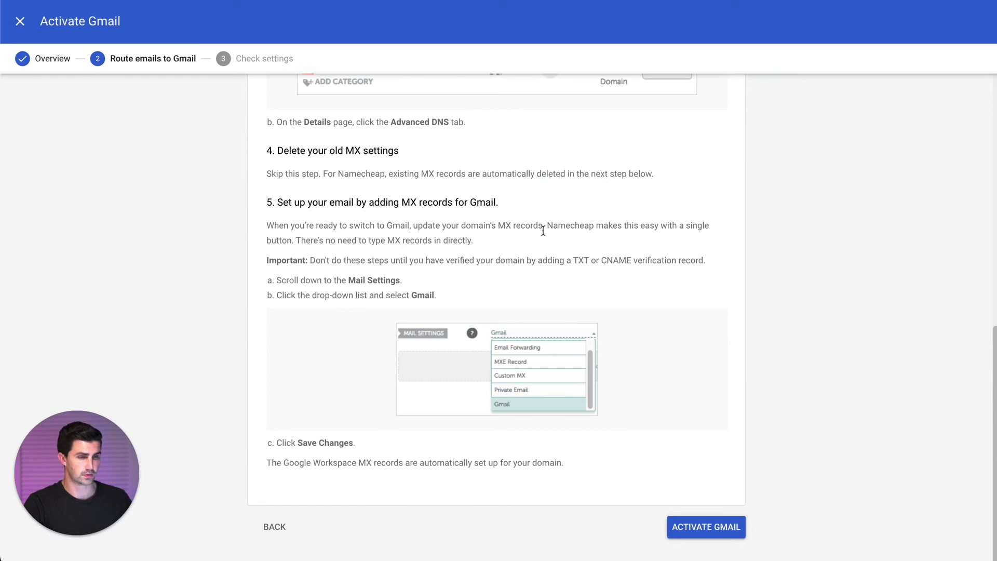
click(709, 526)
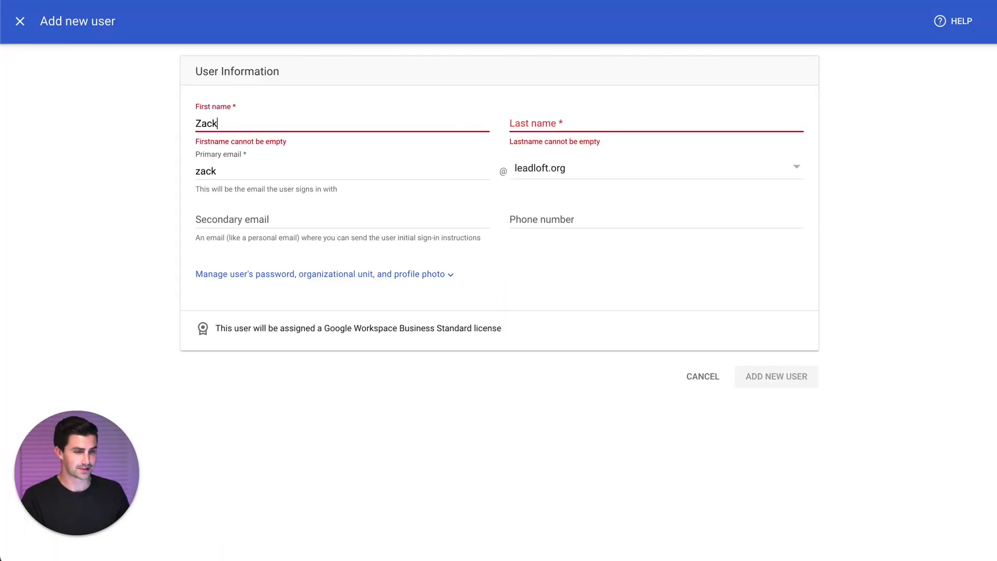
- Enter the new user's last name and leadloft.org email username, then add the user
key(Tab)
text(Oliv)
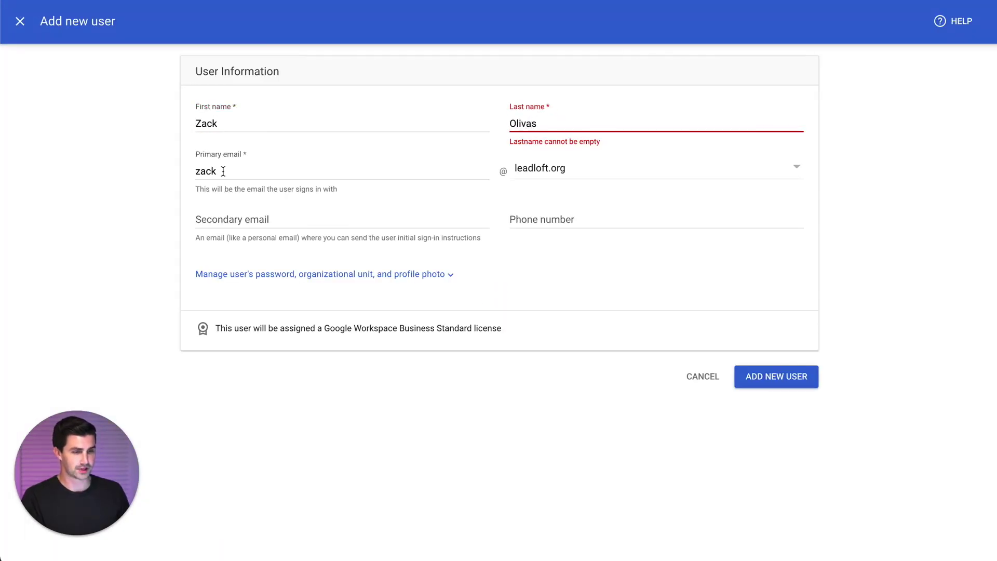
click(222, 171)
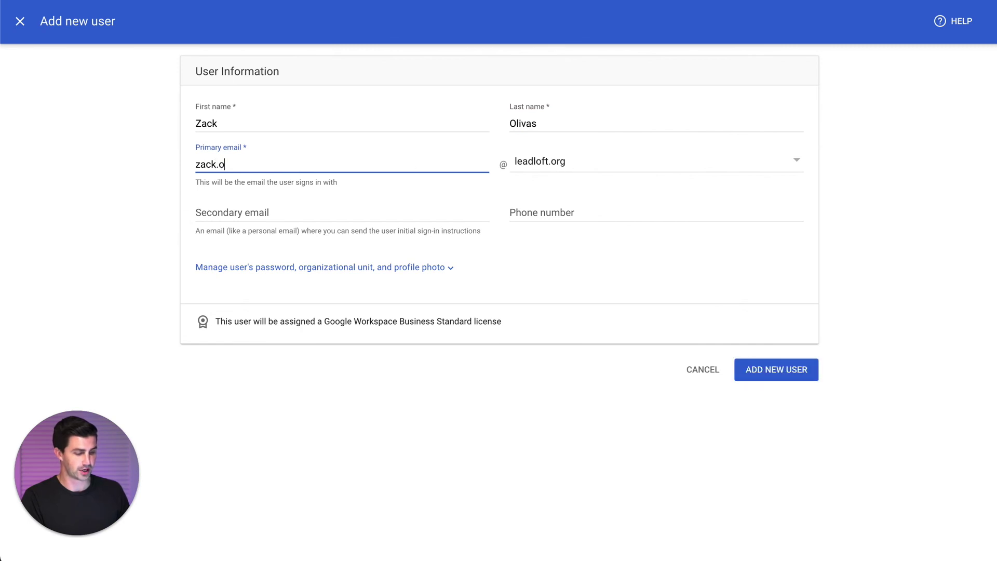
click(143, 290)
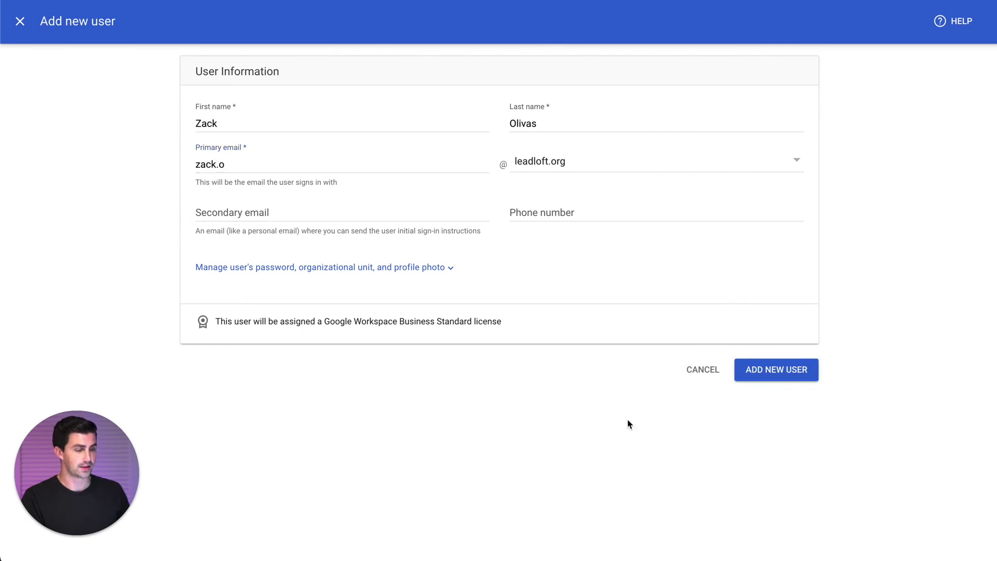
click(777, 369)
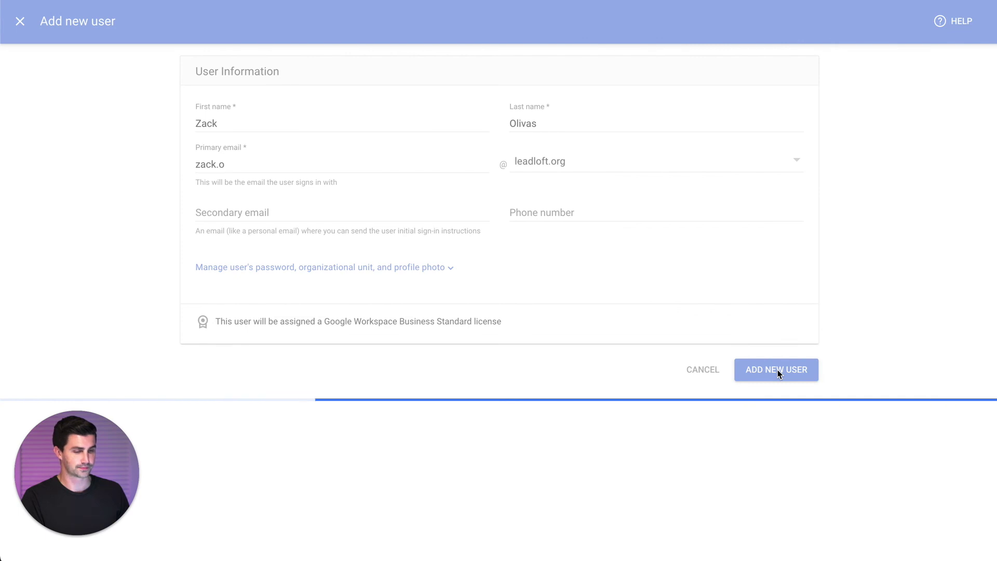